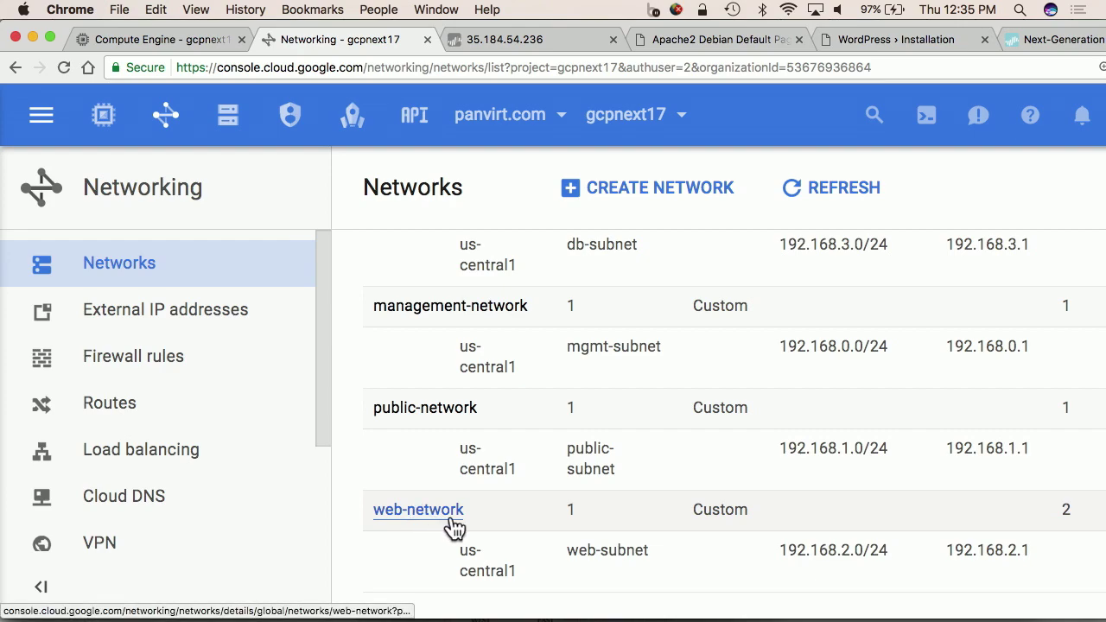
- View the Compute Engine VM instances, and reload the Apache2 Debian demo page to play its cat video
{"action": "left_click", "coordinate": [107, 126]}
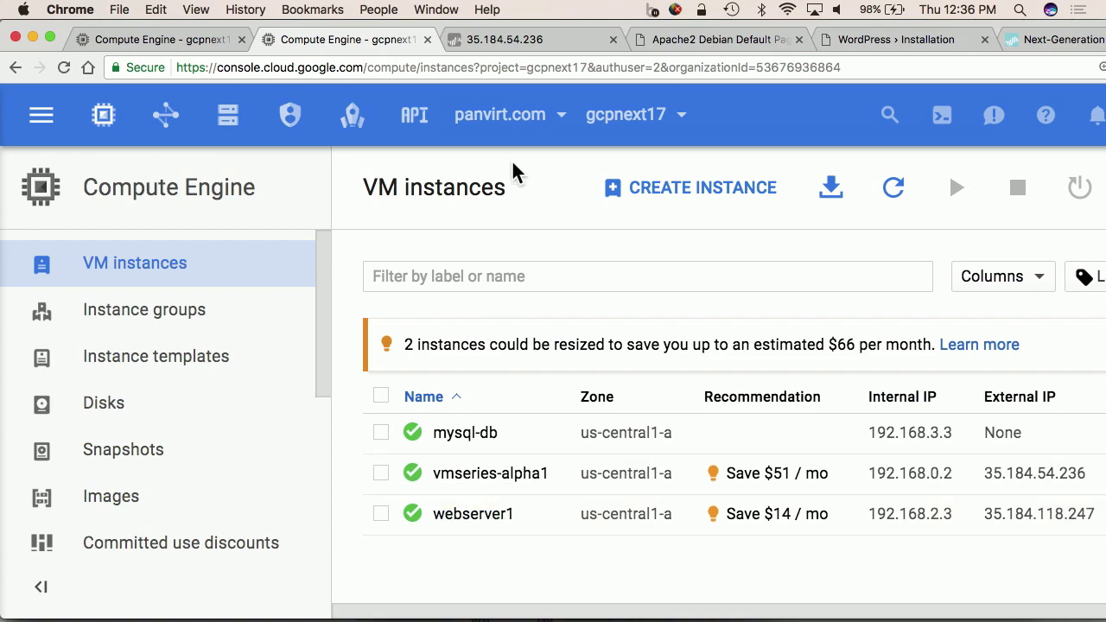
{"action": "left_click", "coordinate": [712, 45]}
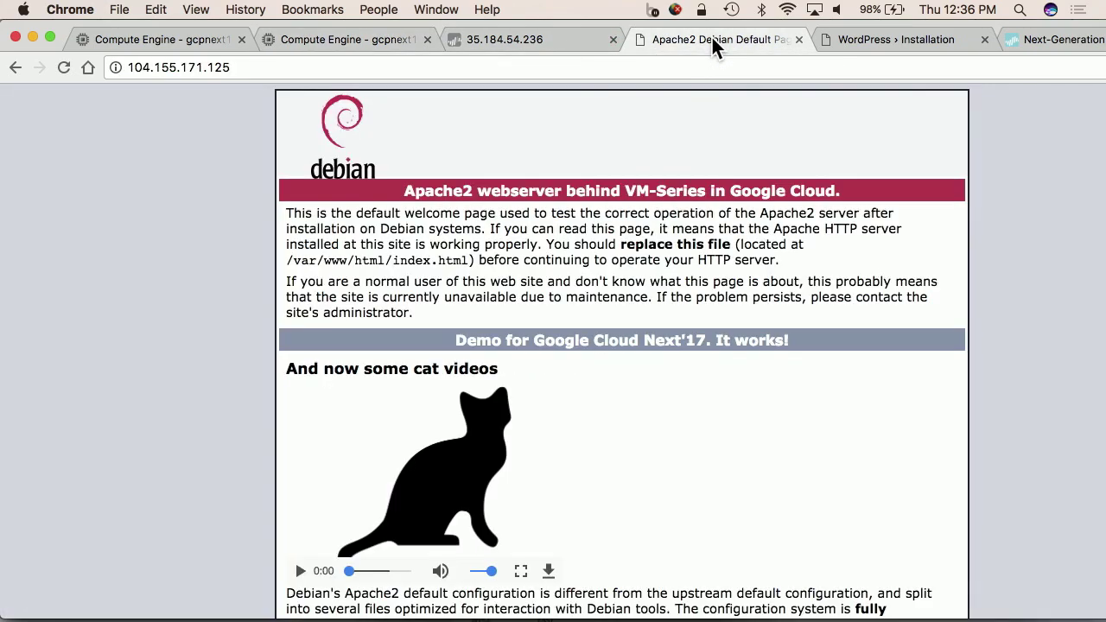
{"action": "key", "text": "super+r"}
{"action": "scroll", "coordinate": [708, 259], "scroll_direction": "down", "scroll_amount": 3}
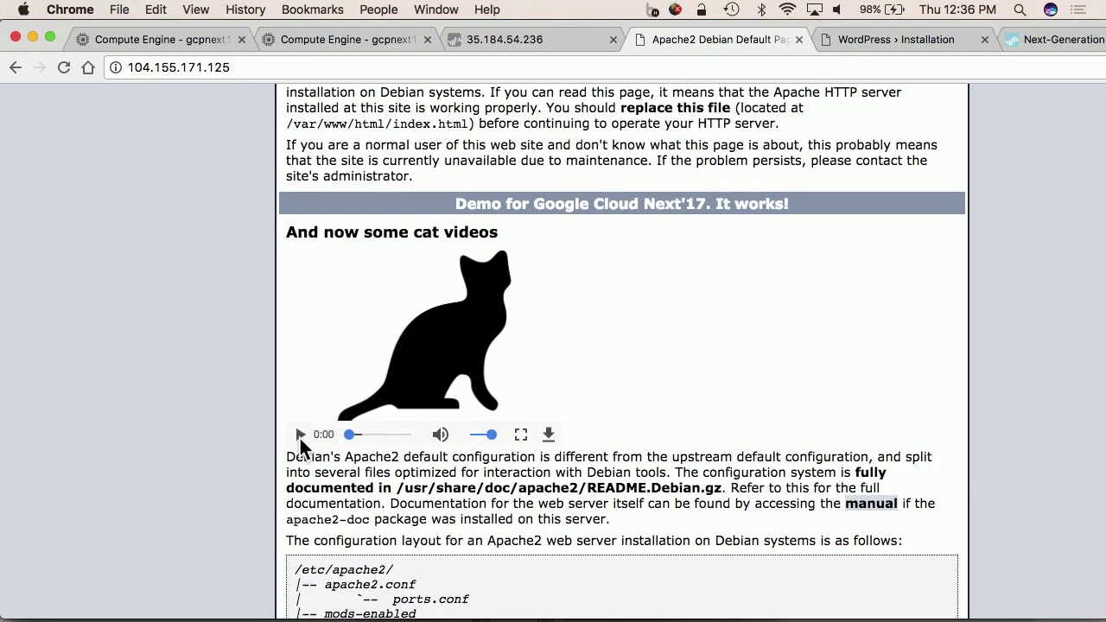
{"action": "left_click", "coordinate": [299, 436]}
{"action": "left_click", "coordinate": [299, 439]}
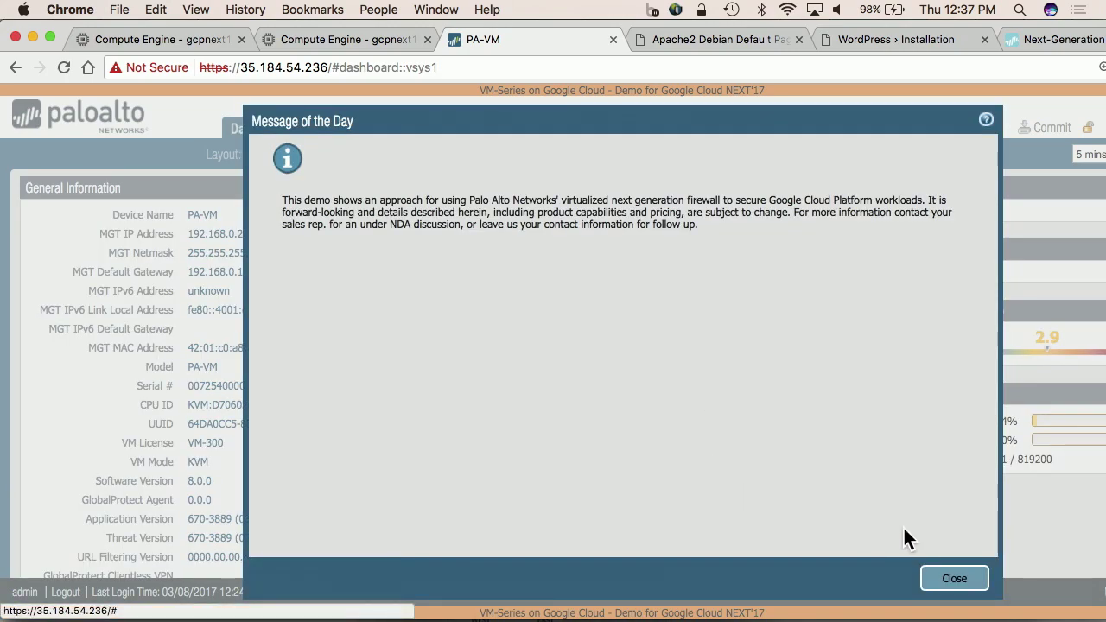
- Dismiss the firewall's Message of the Day and examine the Inbound Web security rule's zones and application
{"action": "left_click", "coordinate": [953, 580]}
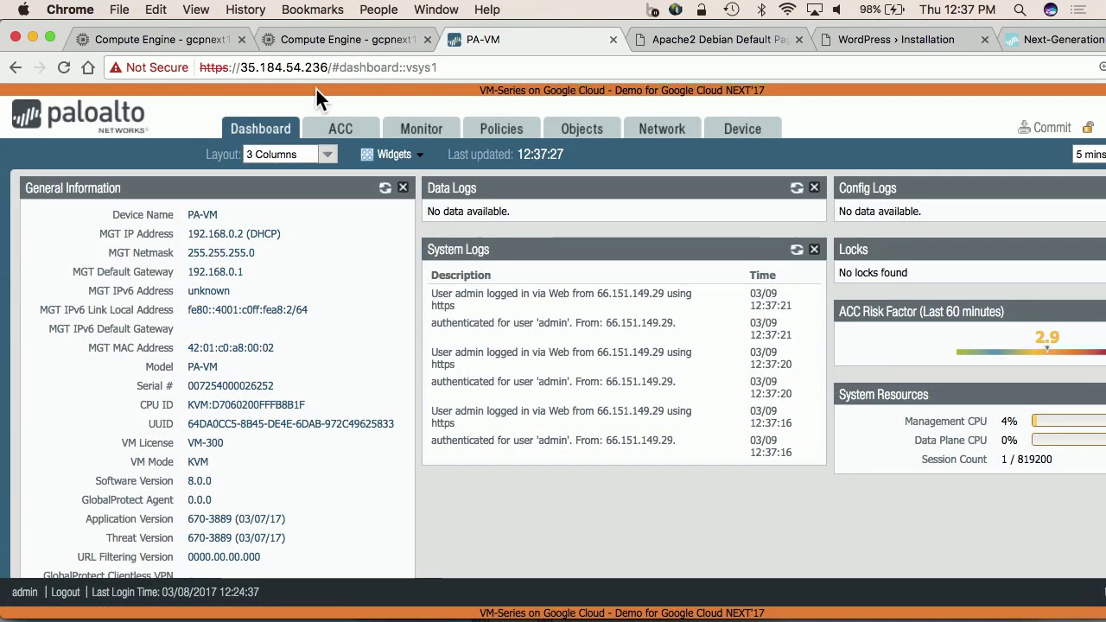
{"action": "left_click", "coordinate": [501, 134]}
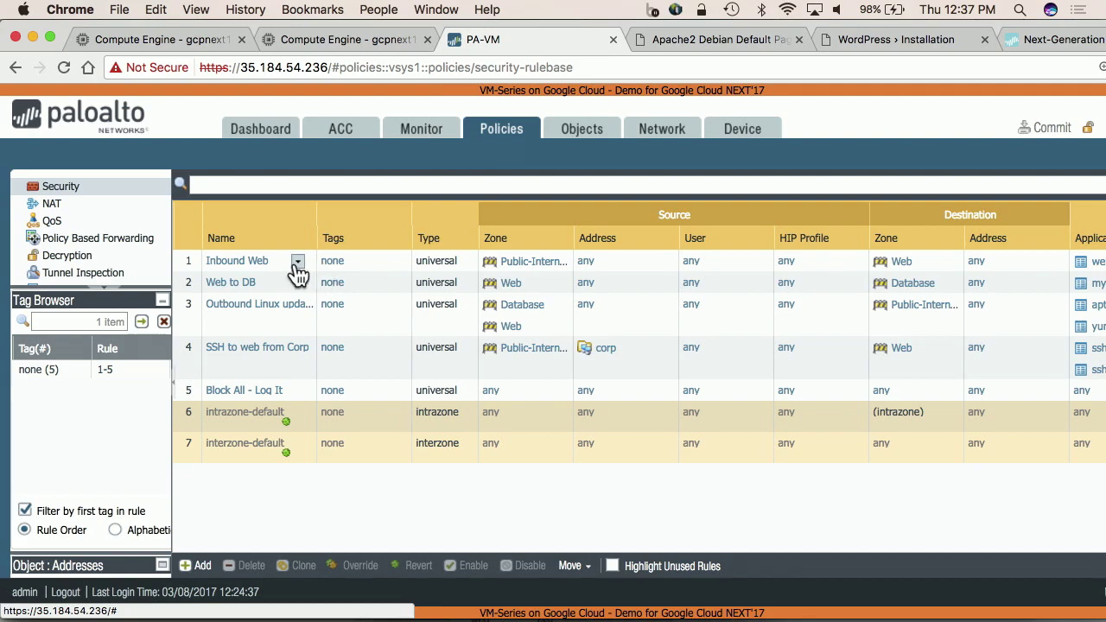
{"action": "left_click", "coordinate": [377, 269]}
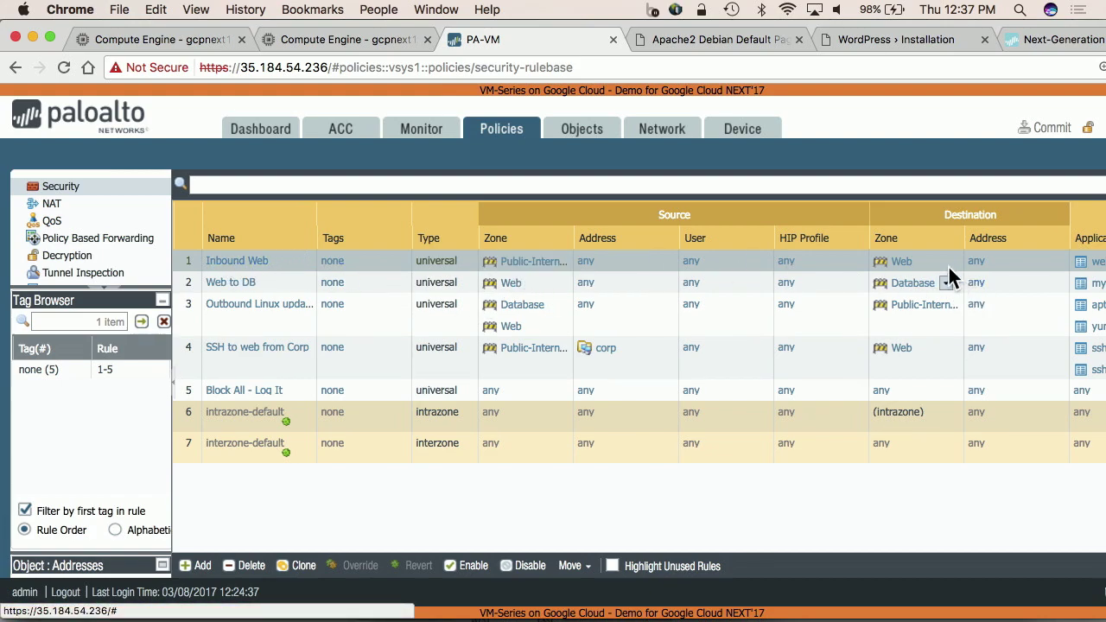
{"action": "scroll", "coordinate": [899, 269], "scroll_direction": "right", "scroll_amount": 5}
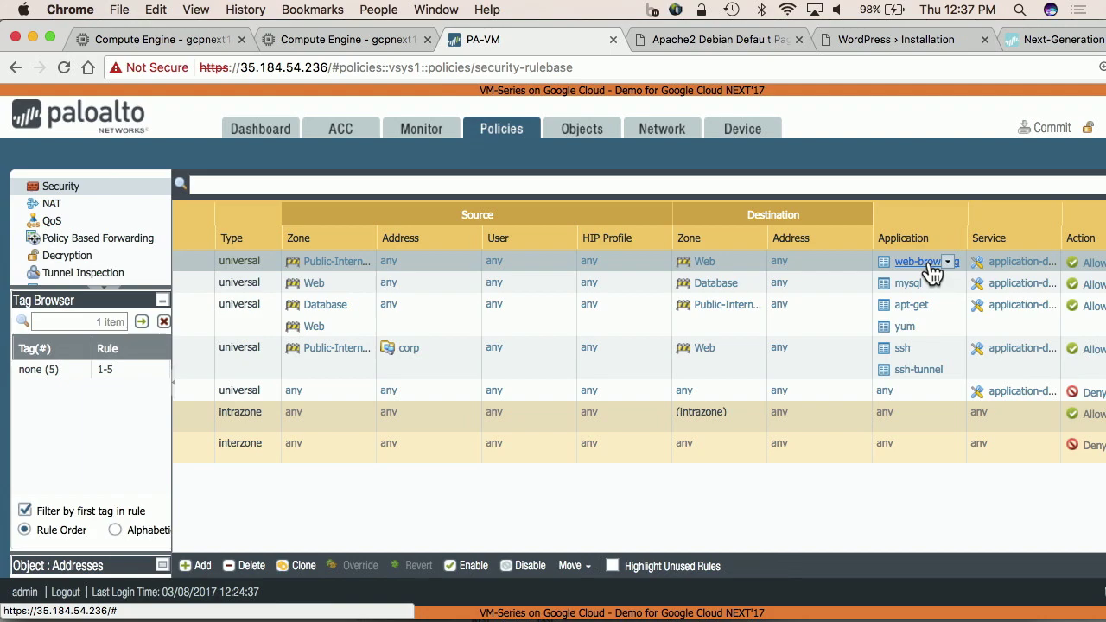
{"action": "scroll", "coordinate": [931, 273], "scroll_direction": "left", "scroll_amount": 5}
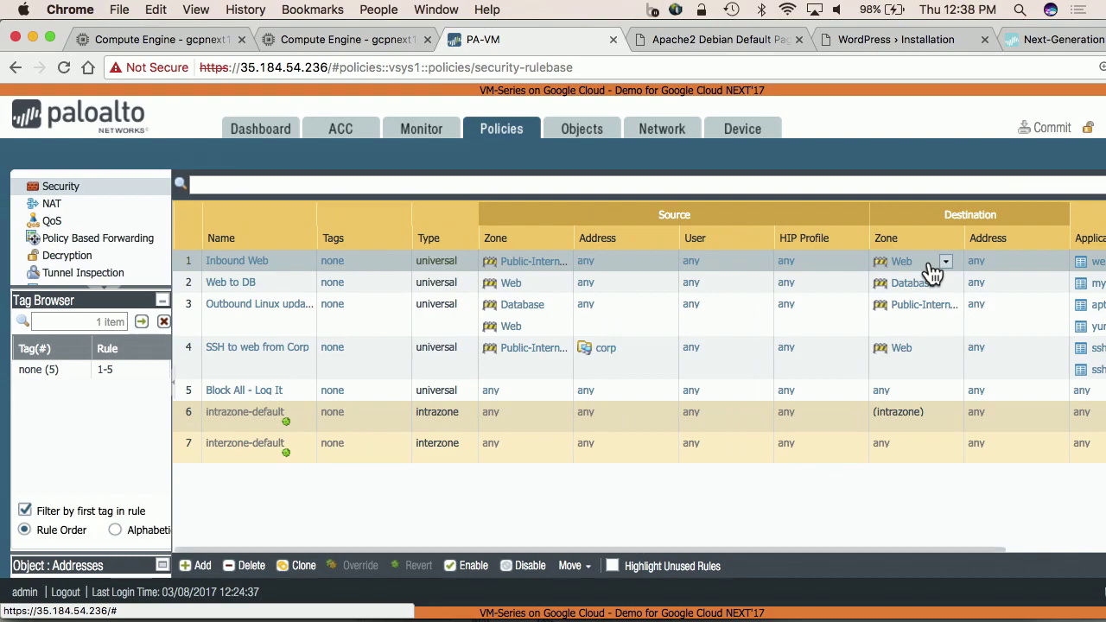
- Examine the zones, addresses and applications of the Web to DB, outbound Linux update and SSH to web from Corp rules
{"action": "left_click", "coordinate": [350, 276]}
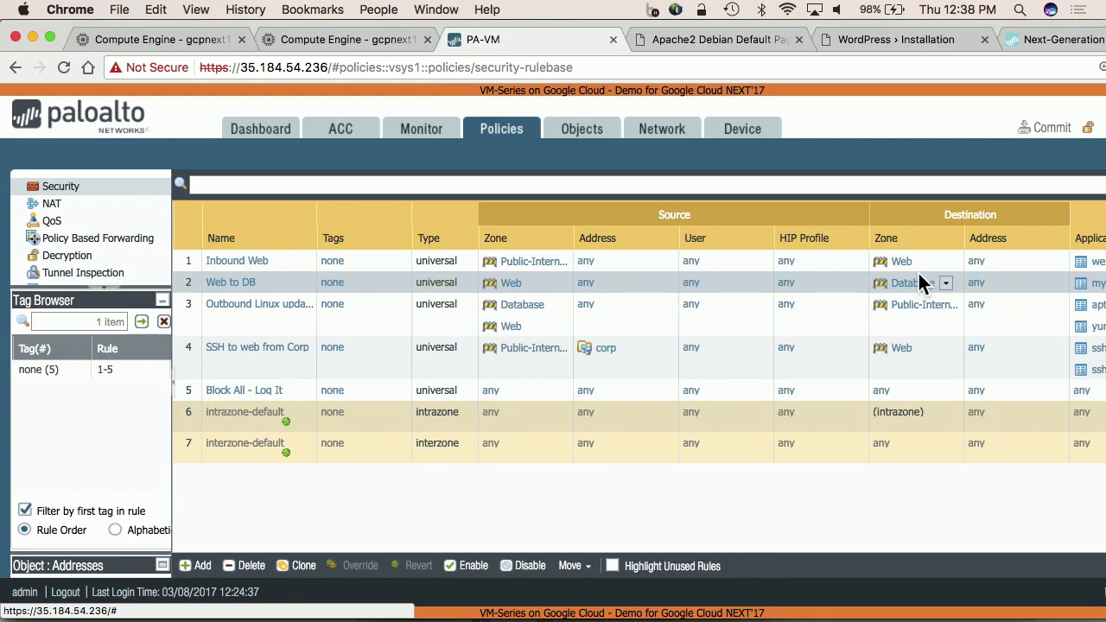
{"action": "scroll", "coordinate": [923, 284], "scroll_direction": "right", "scroll_amount": 4}
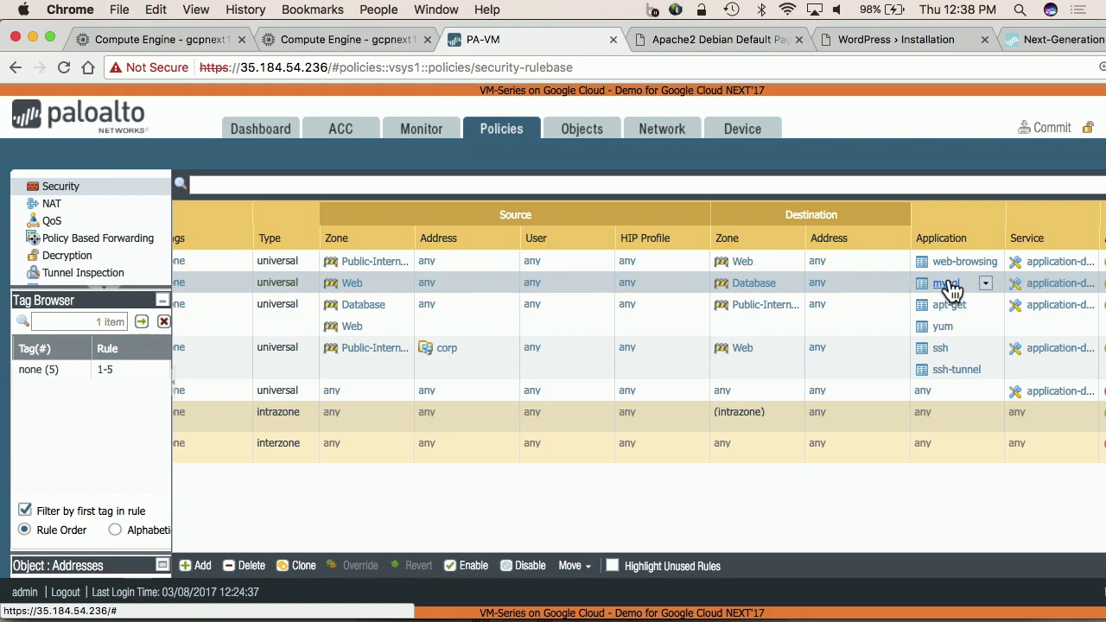
{"action": "scroll", "coordinate": [513, 310], "scroll_direction": "left", "scroll_amount": 4}
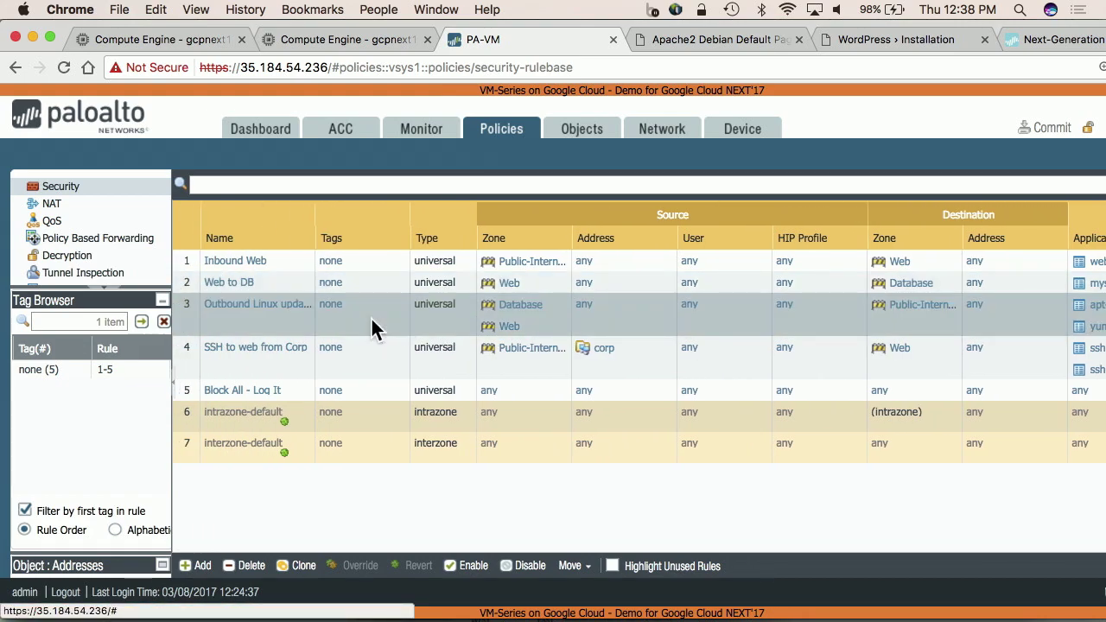
{"action": "scroll", "coordinate": [371, 327], "scroll_direction": "right", "scroll_amount": 3}
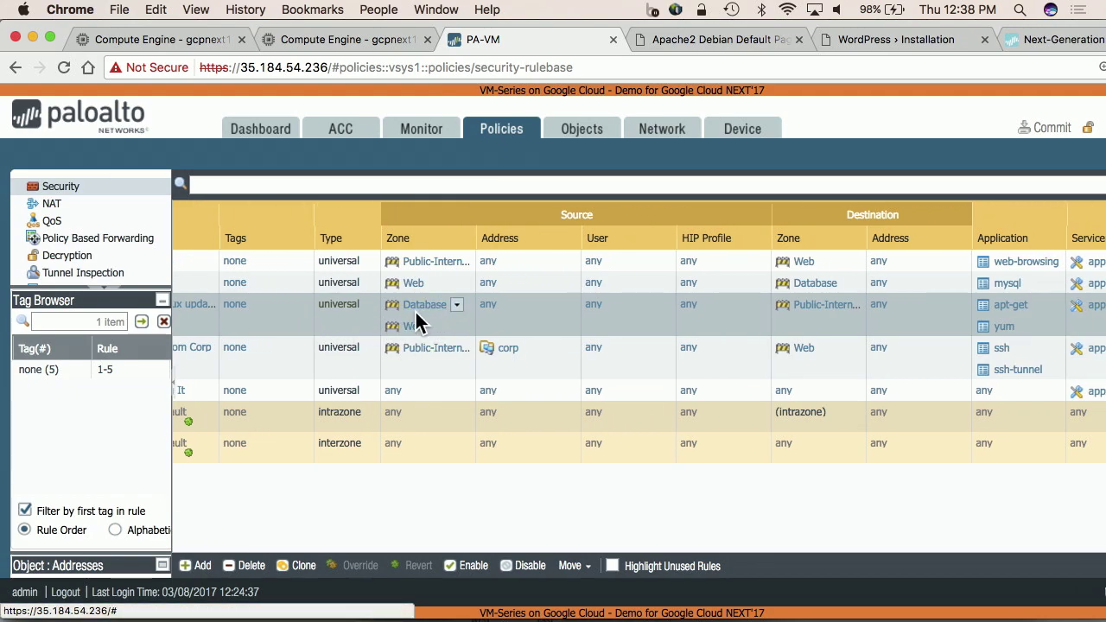
{"action": "scroll", "coordinate": [422, 320], "scroll_direction": "right", "scroll_amount": 2}
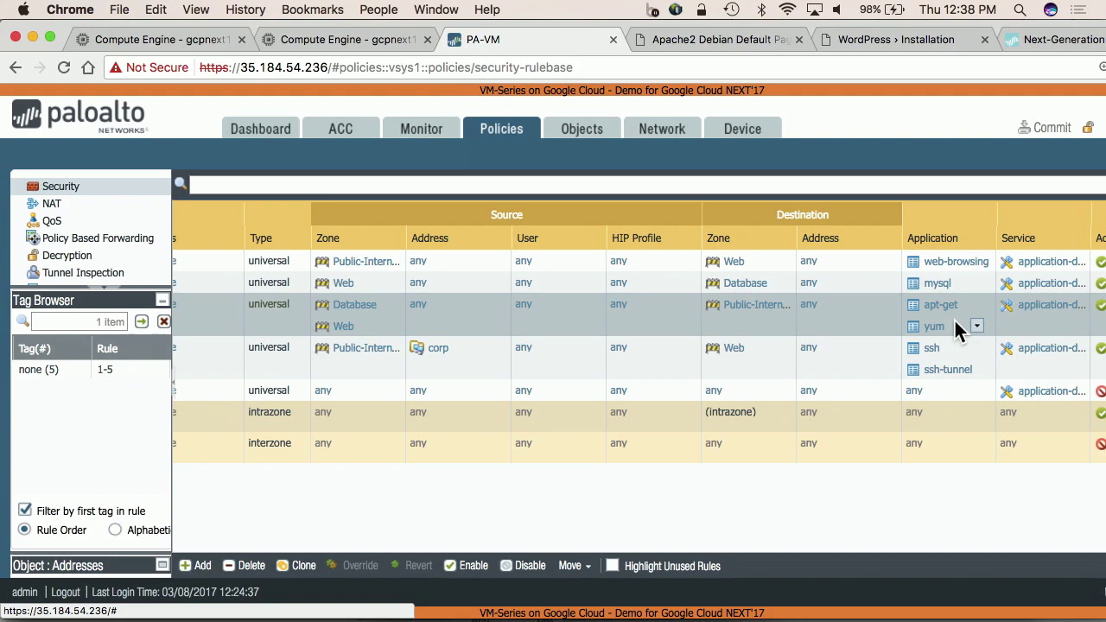
{"action": "scroll", "coordinate": [953, 327], "scroll_direction": "left", "scroll_amount": 5}
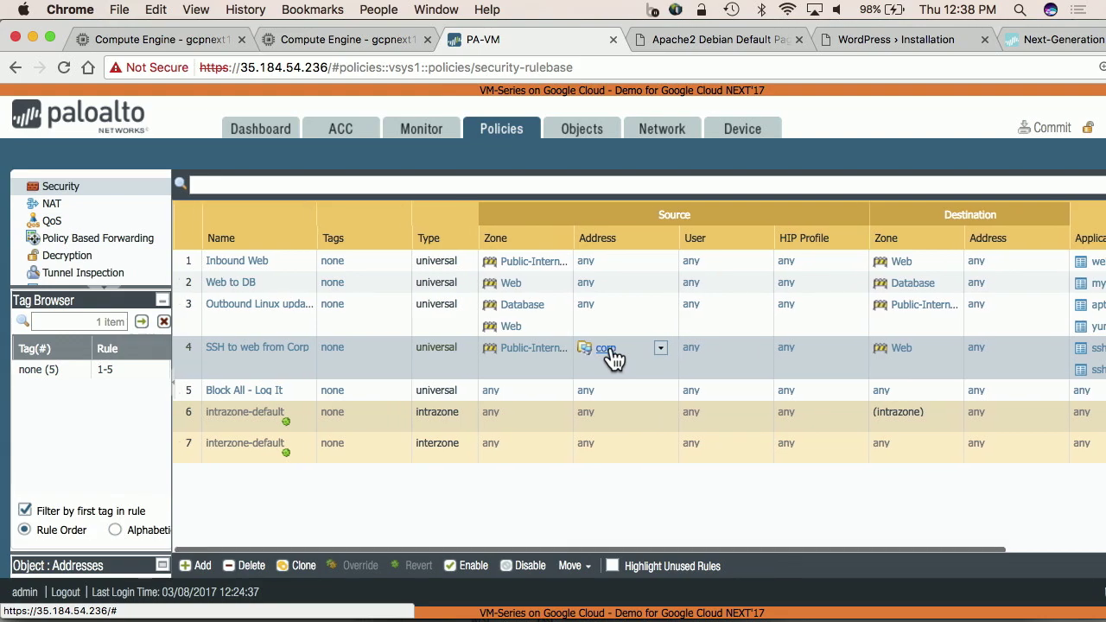
- Open the firewall's traffic log and dismiss the message covering it
{"action": "left_click", "coordinate": [421, 138]}
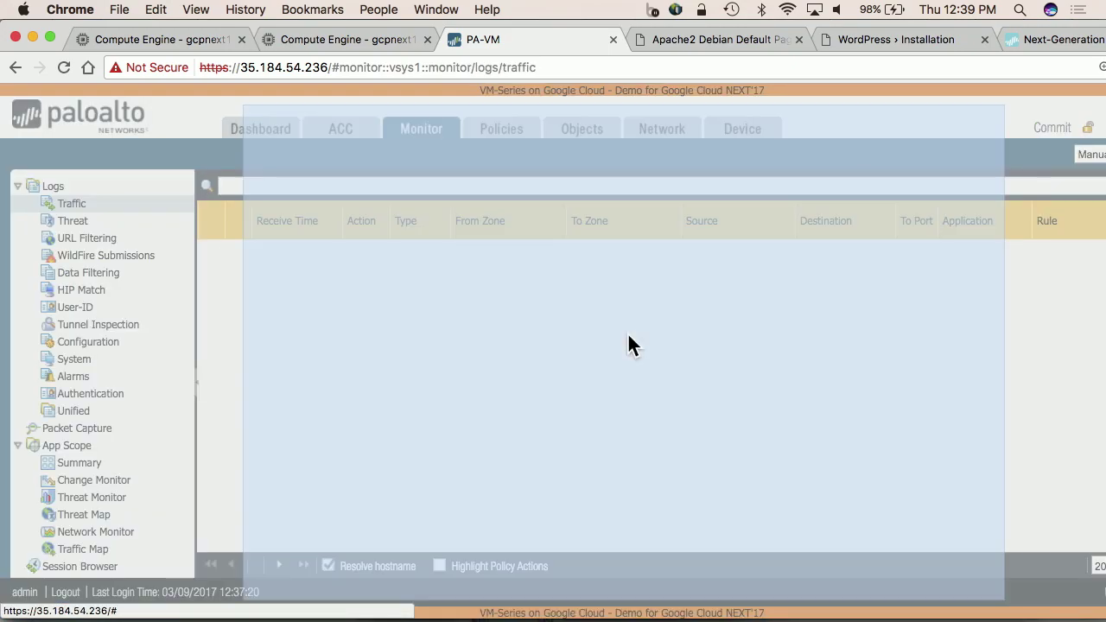
{"action": "left_click", "coordinate": [954, 578]}
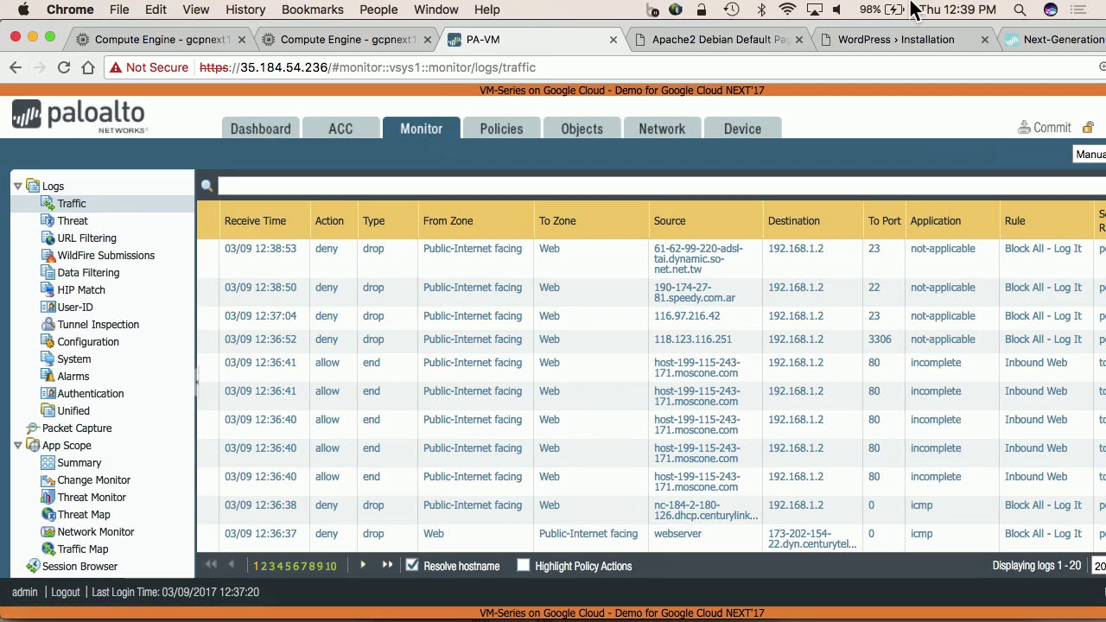
- Reload the Apache2 demo page to generate web traffic, and refresh the firewall's traffic log in full screen
{"action": "left_click", "coordinate": [700, 39]}
{"action": "key", "text": "super+r"}
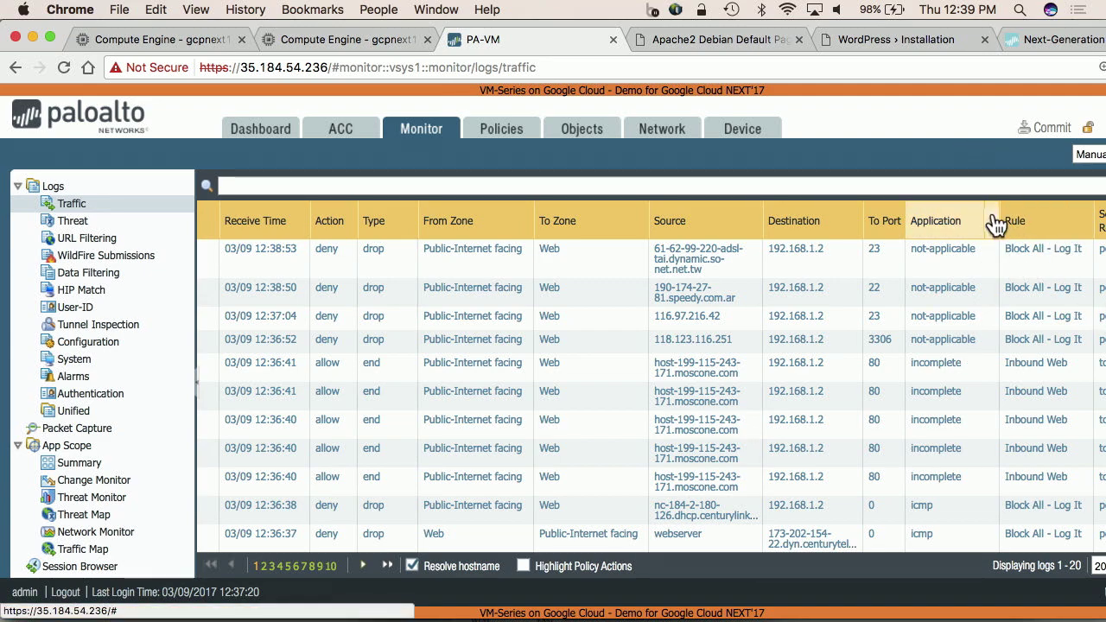
{"action": "left_click", "coordinate": [50, 37]}
{"action": "scroll", "coordinate": [973, 210], "scroll_direction": "right", "scroll_amount": 3}
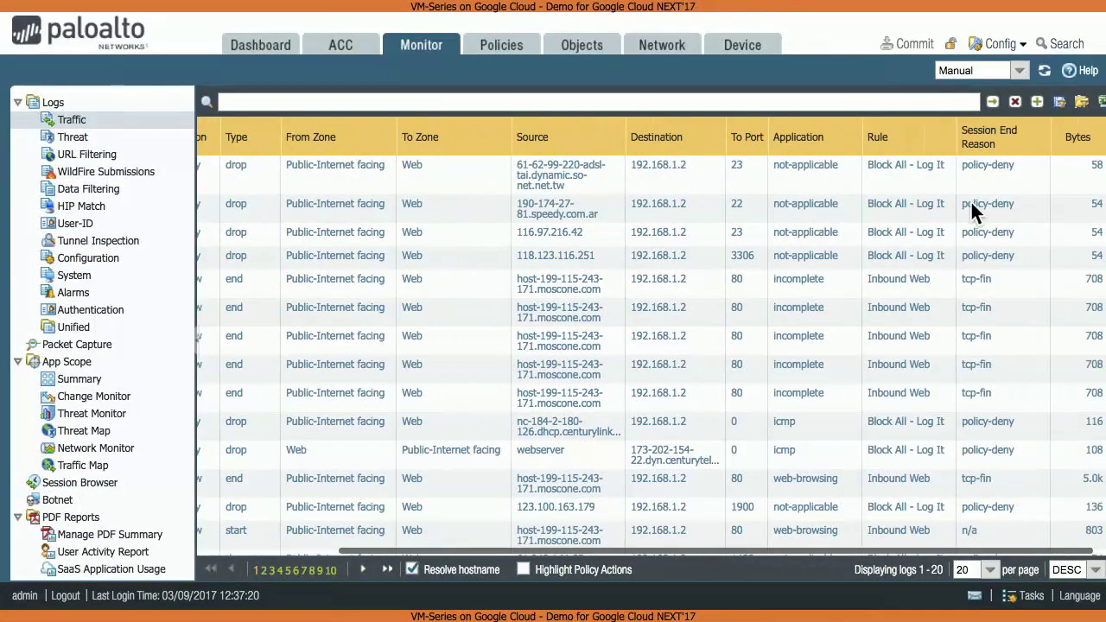
{"action": "left_click", "coordinate": [1044, 71]}
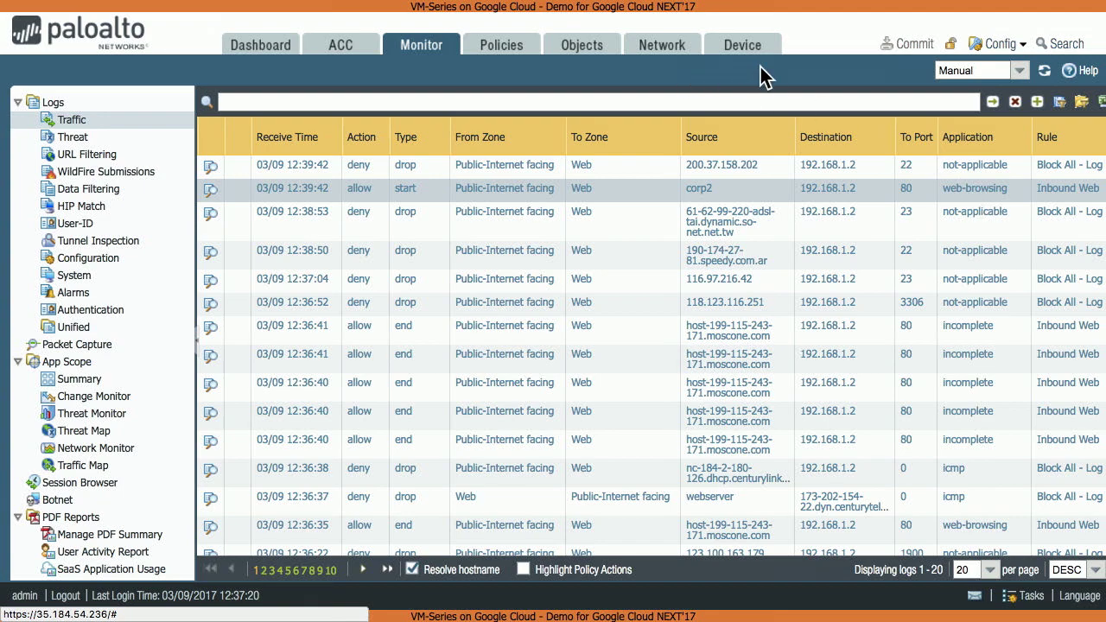
- Visit the WordPress installation page, and refresh the firewall's traffic log to examine the mysql session from the Web zone to Database
{"action": "mouse_move", "coordinate": [764, 6]}
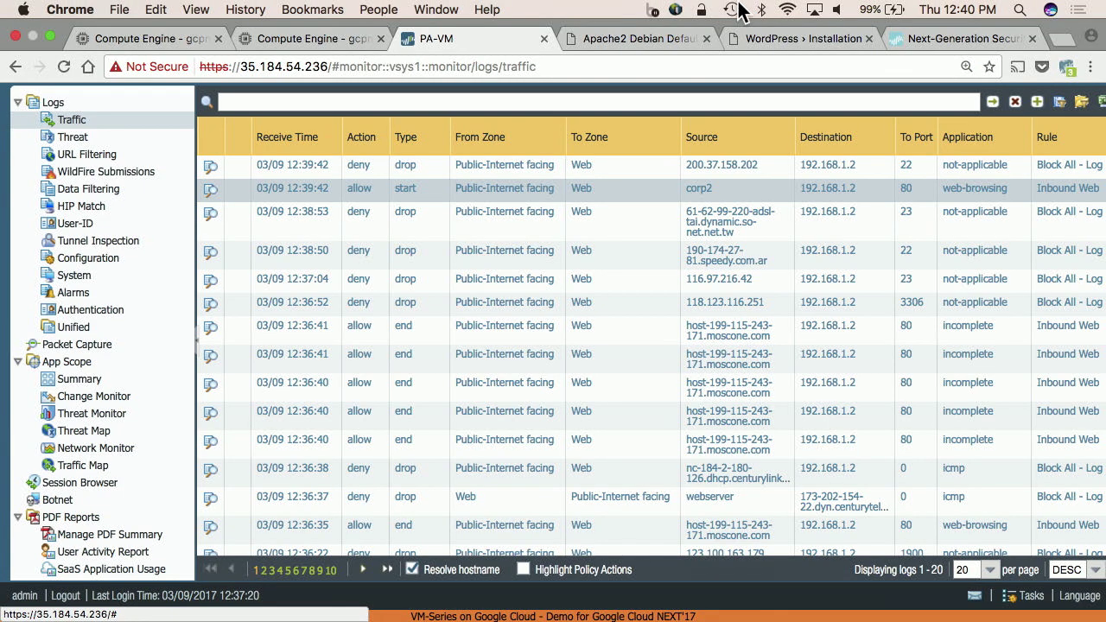
{"action": "left_click", "coordinate": [798, 40]}
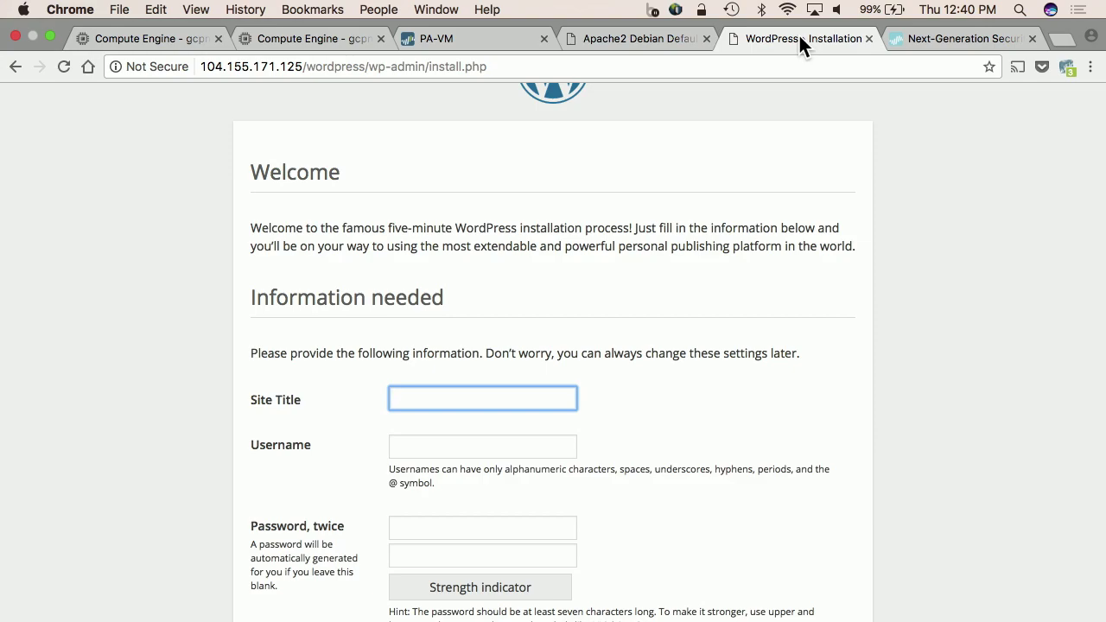
{"action": "left_click", "coordinate": [458, 39]}
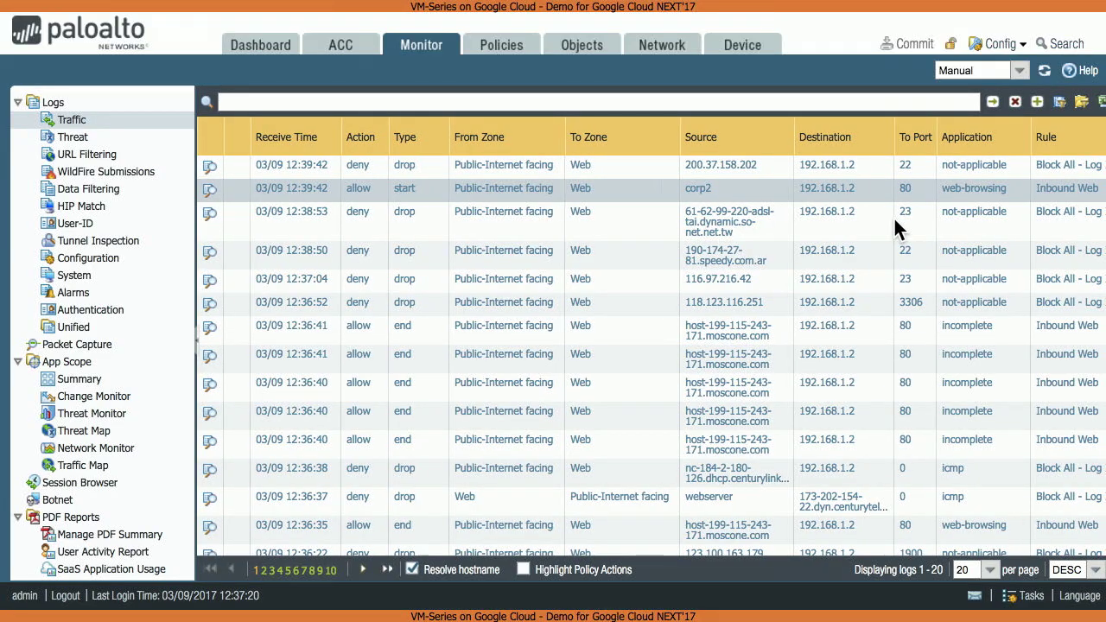
{"action": "scroll", "coordinate": [893, 216], "scroll_direction": "right", "scroll_amount": 3}
{"action": "left_click", "coordinate": [1046, 71]}
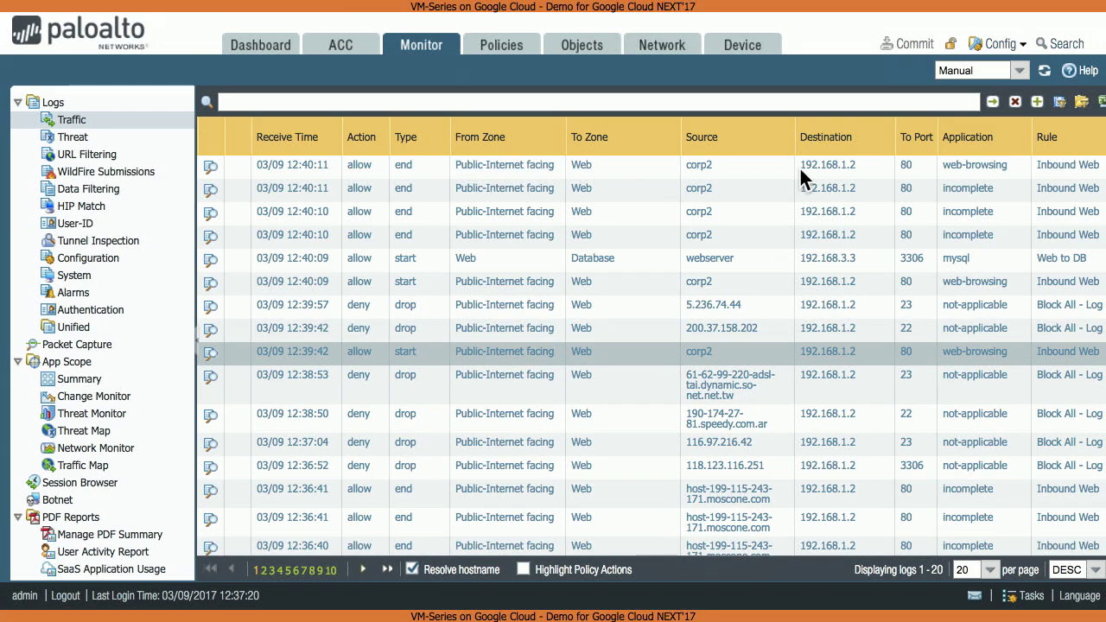
{"action": "scroll", "coordinate": [888, 177], "scroll_direction": "right", "scroll_amount": 3}
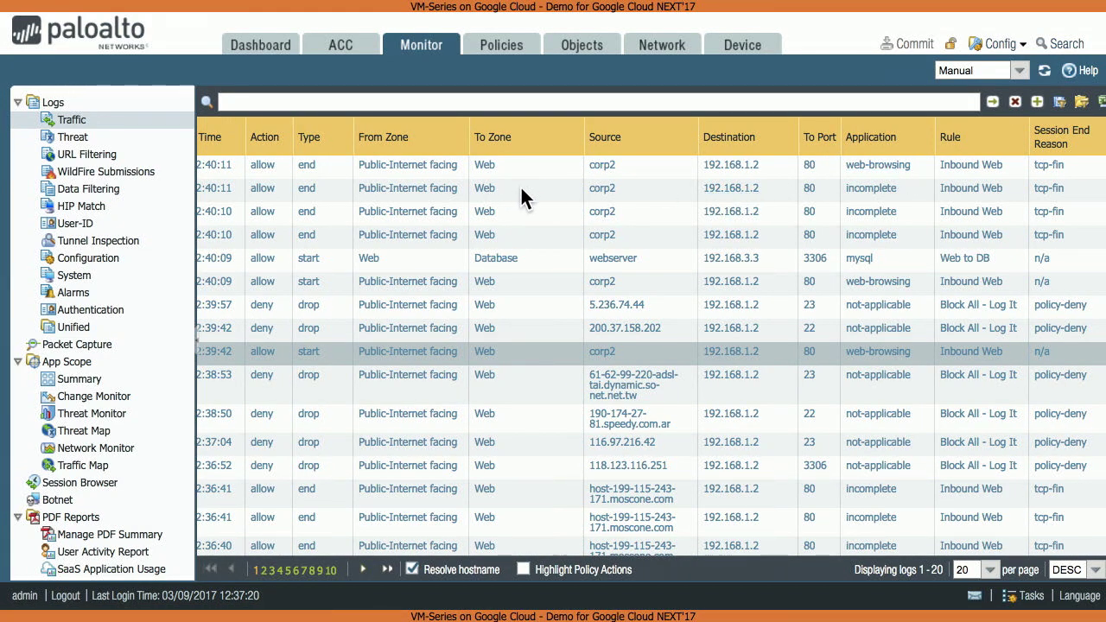
{"action": "left_click", "coordinate": [394, 257]}
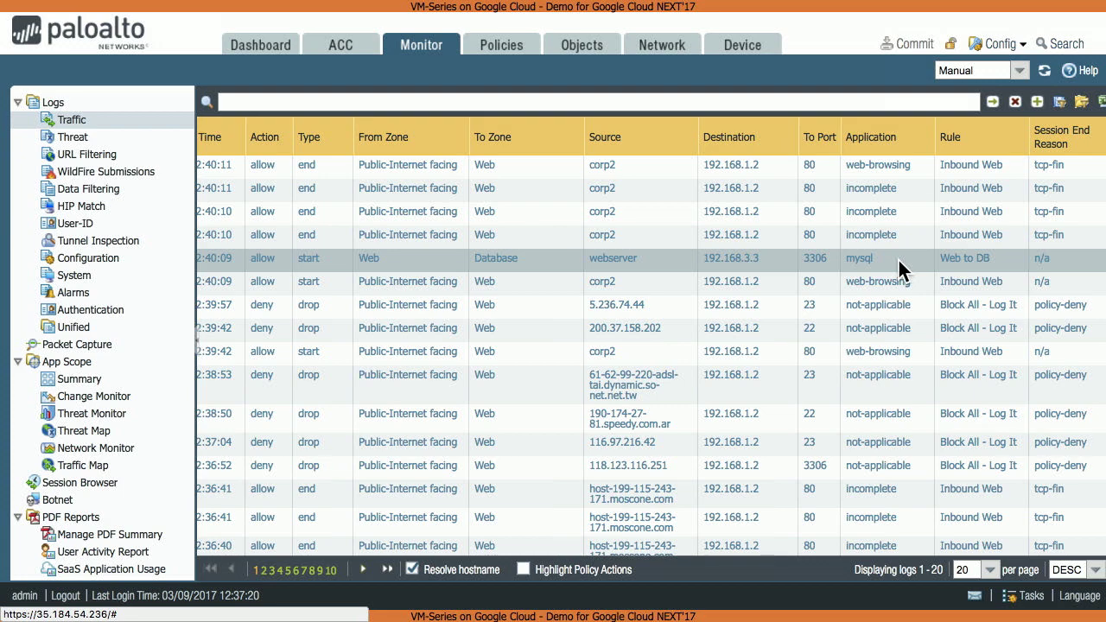
- Switch to the Palo Alto Networks website
{"action": "mouse_move", "coordinate": [855, 6]}
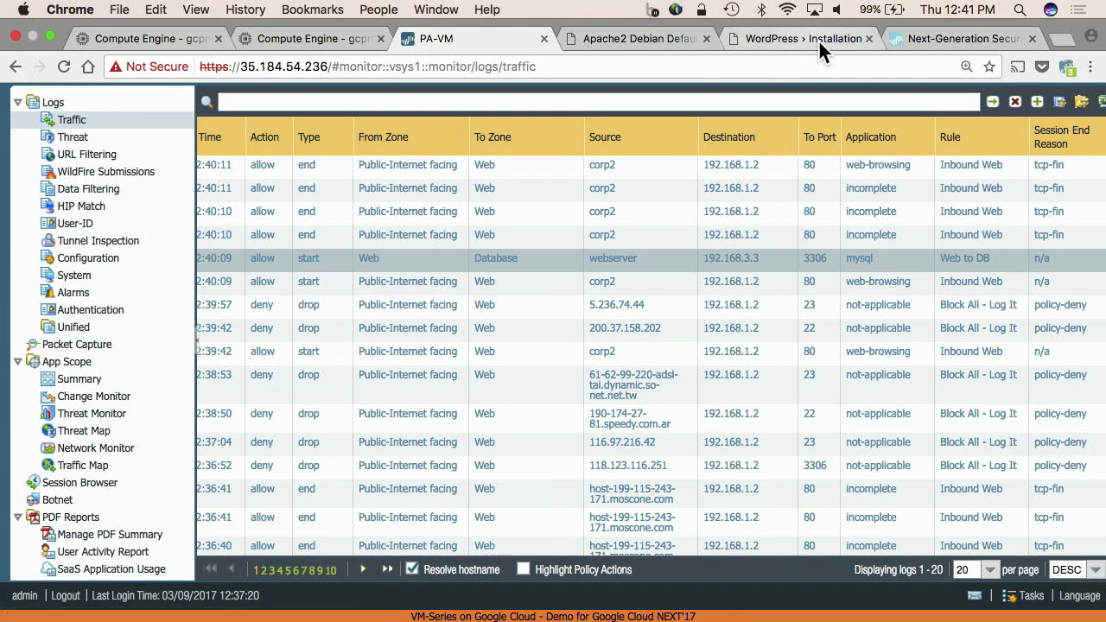
{"action": "left_click", "coordinate": [918, 41]}
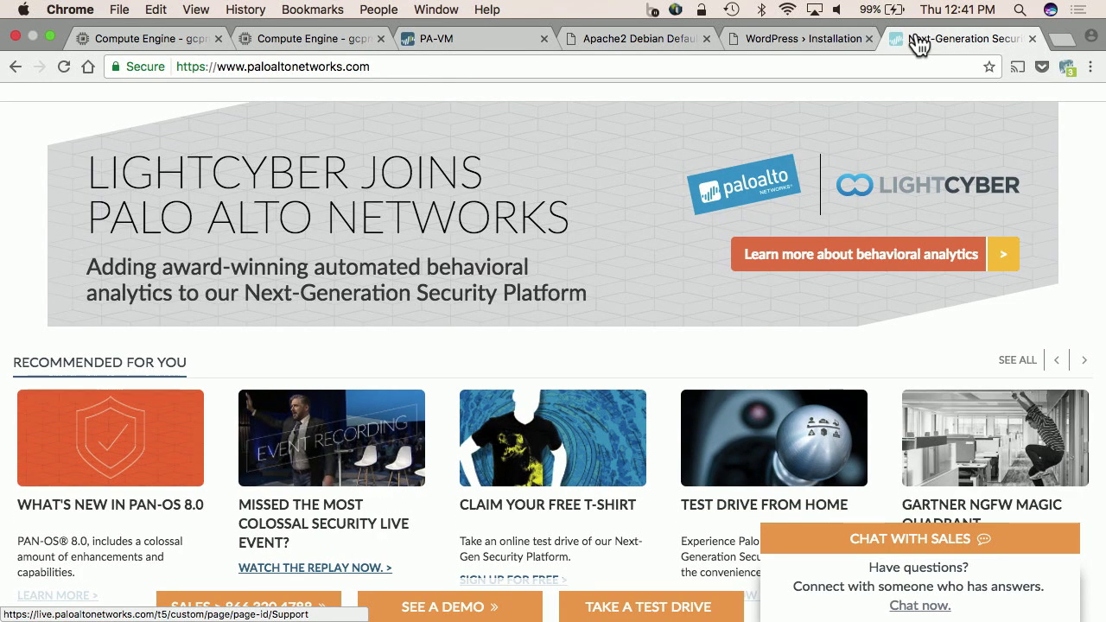